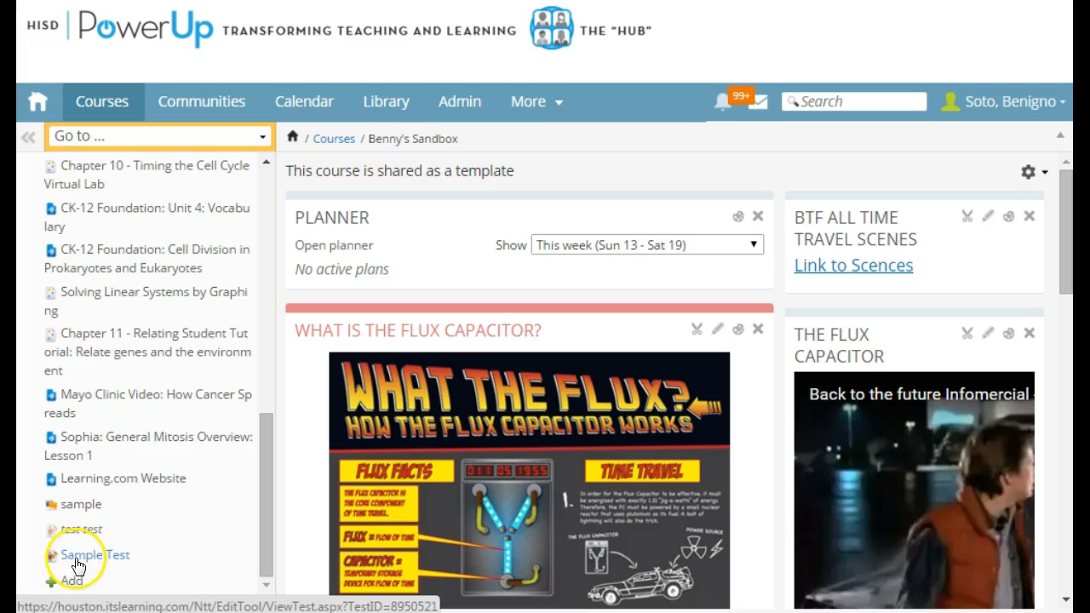
# - Open the Sample Test from the course content and deactivate it
pyautogui.click(93, 556)
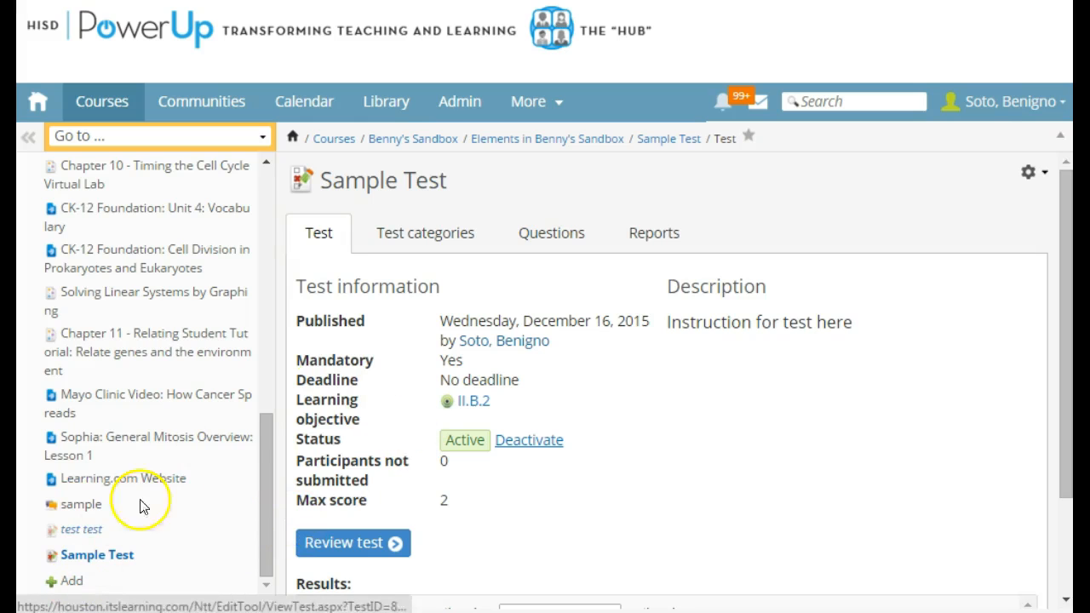
pyautogui.click(545, 444)
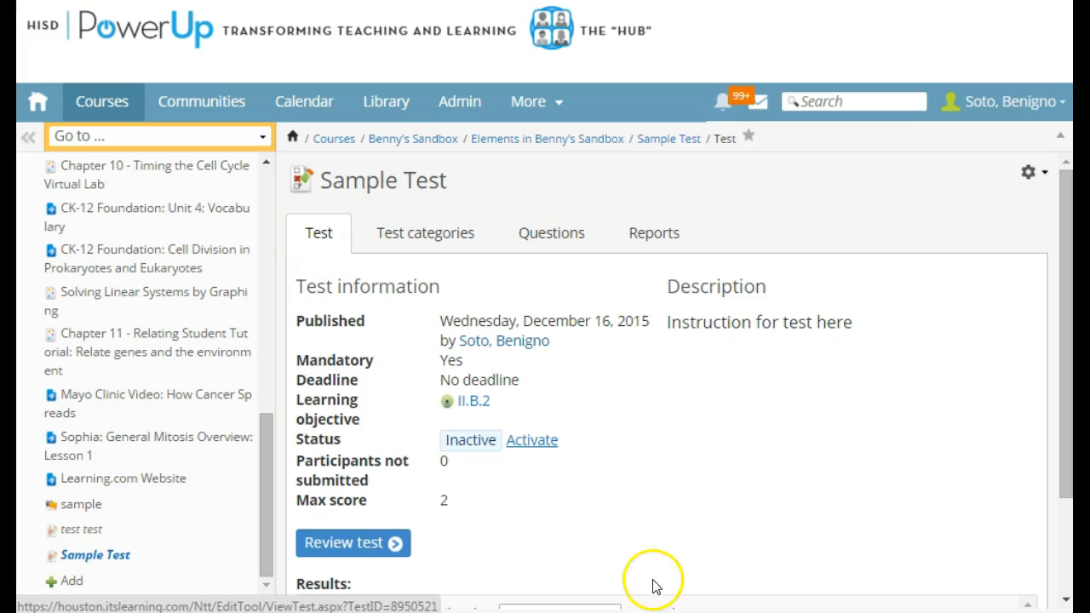
# - Open the Sample Test's settings for editing and display its options
pyautogui.click(1030, 174)
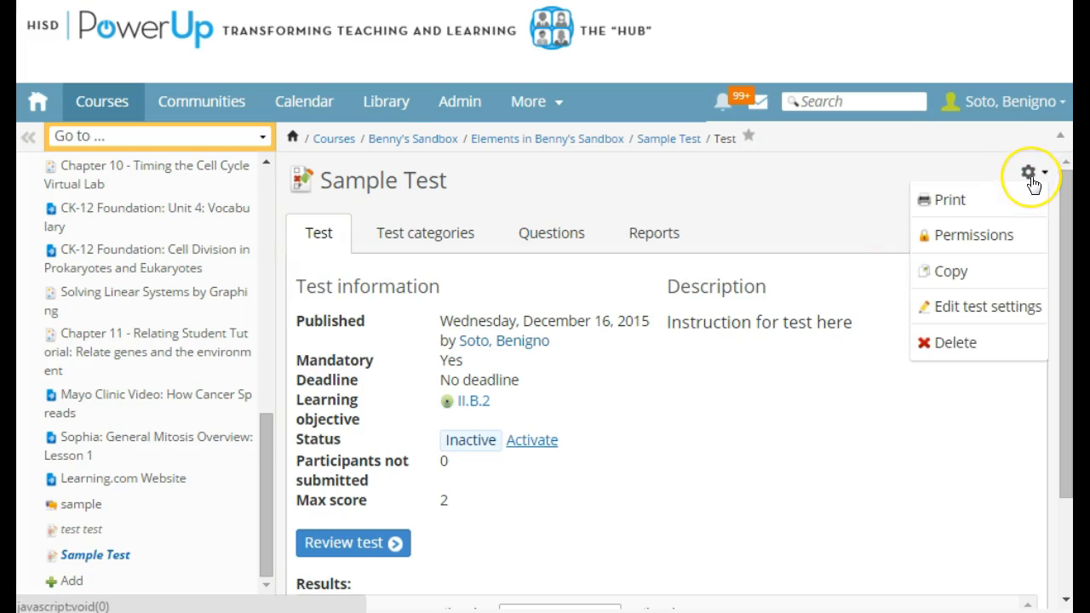
pyautogui.click(1012, 308)
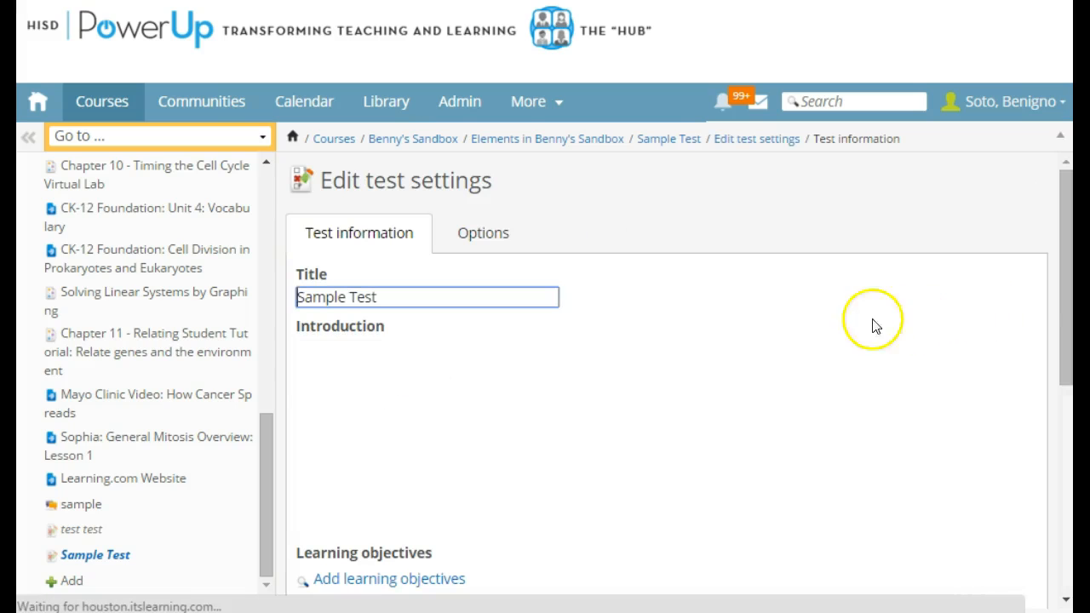
pyautogui.click(481, 231)
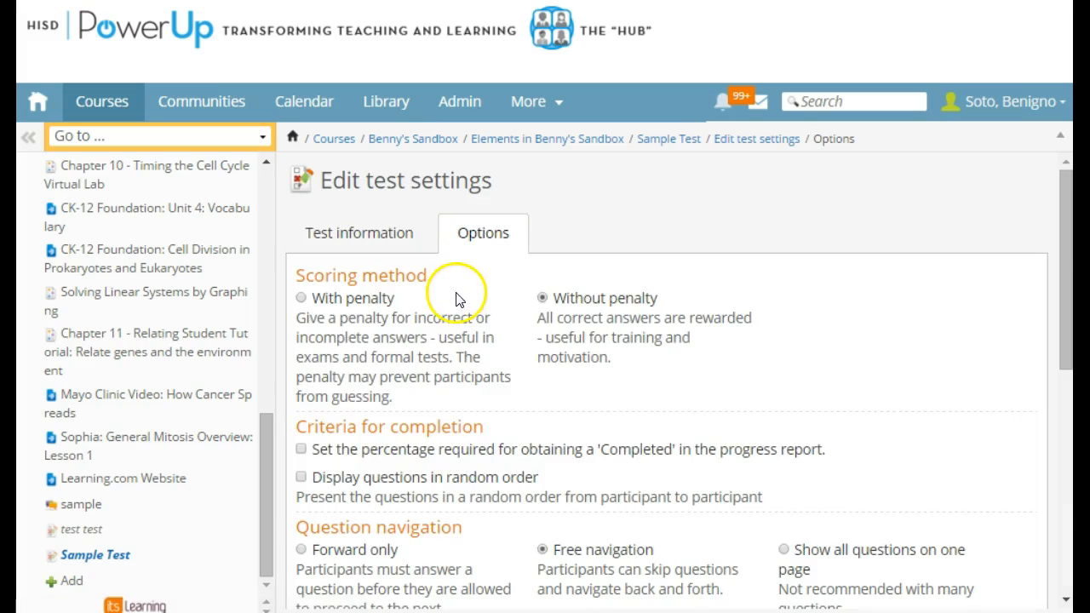
pyautogui.scroll(-6, 451, 324)
pyautogui.scroll(6, 456, 331)
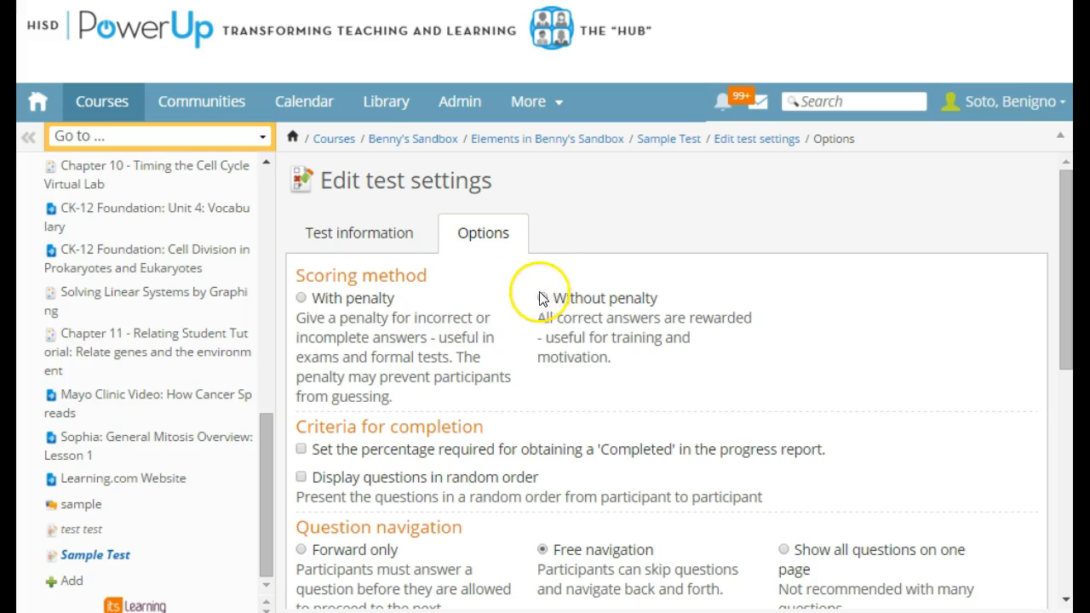
# - Try requiring 70% for obtaining 'Completed' in the progress report, and remove that requirement again
pyautogui.scroll(-1, 474, 313)
pyautogui.scroll(-1, 374, 365)
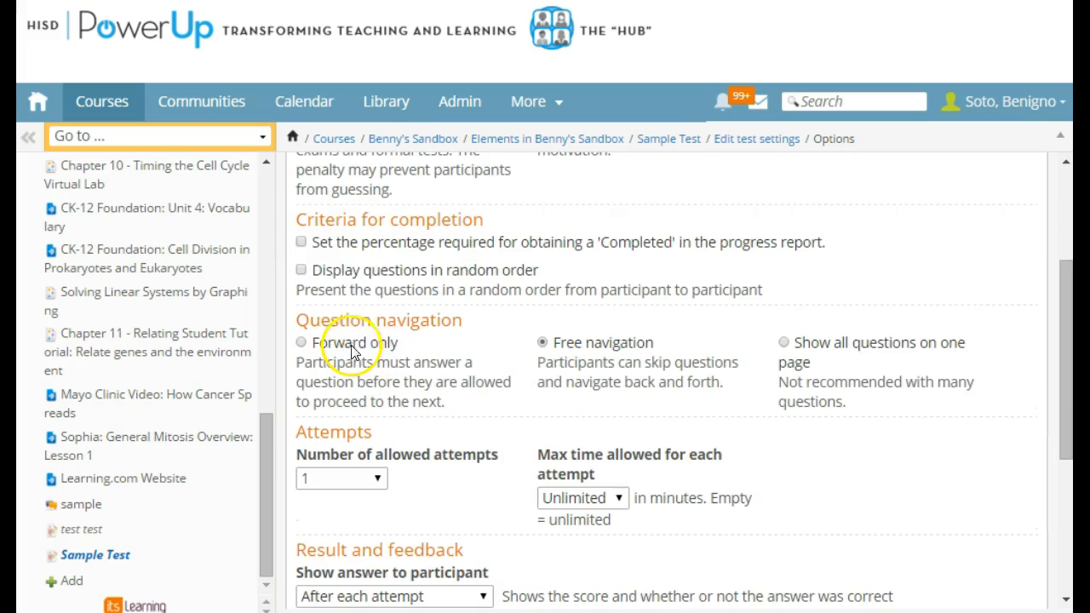
pyautogui.click(300, 242)
pyautogui.click(324, 270)
pyautogui.moveTo(324, 273); pyautogui.dragTo(295, 279)
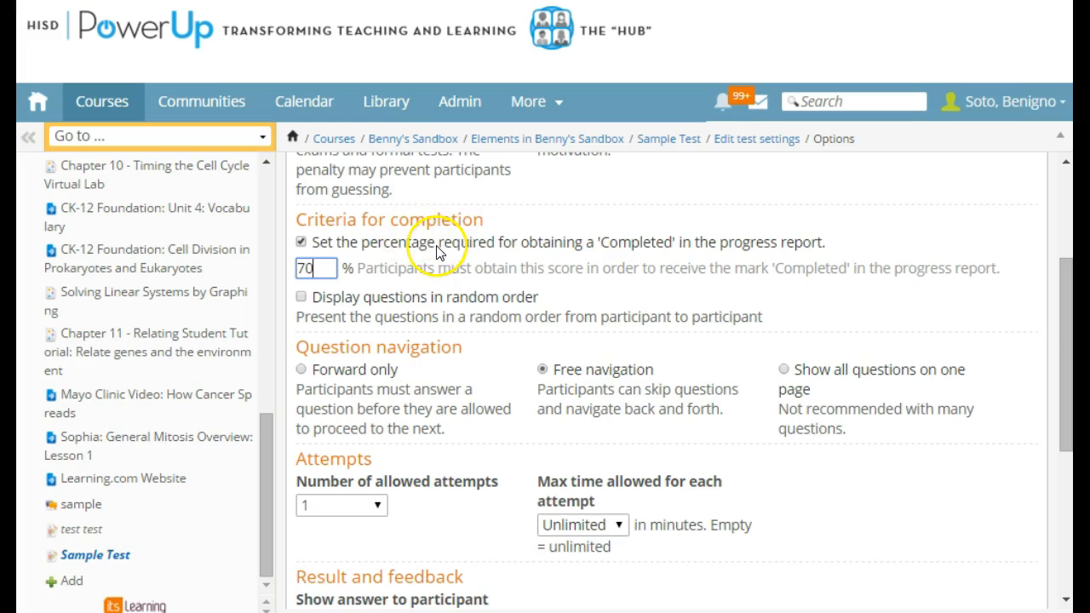
pyautogui.click(300, 243)
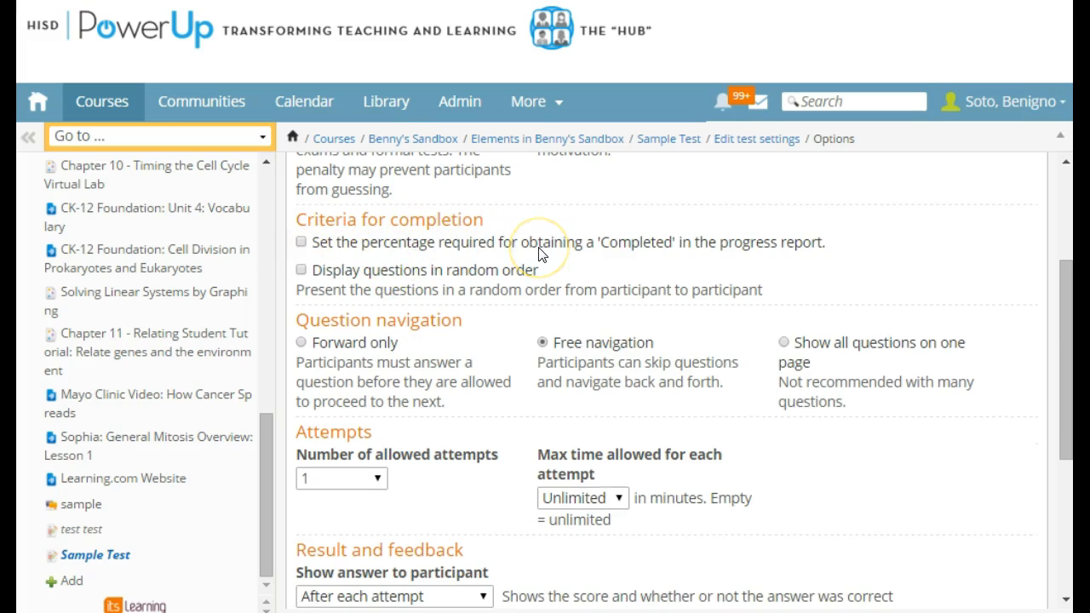
# - Have the test questions displayed in random order from participant to participant
pyautogui.click(302, 270)
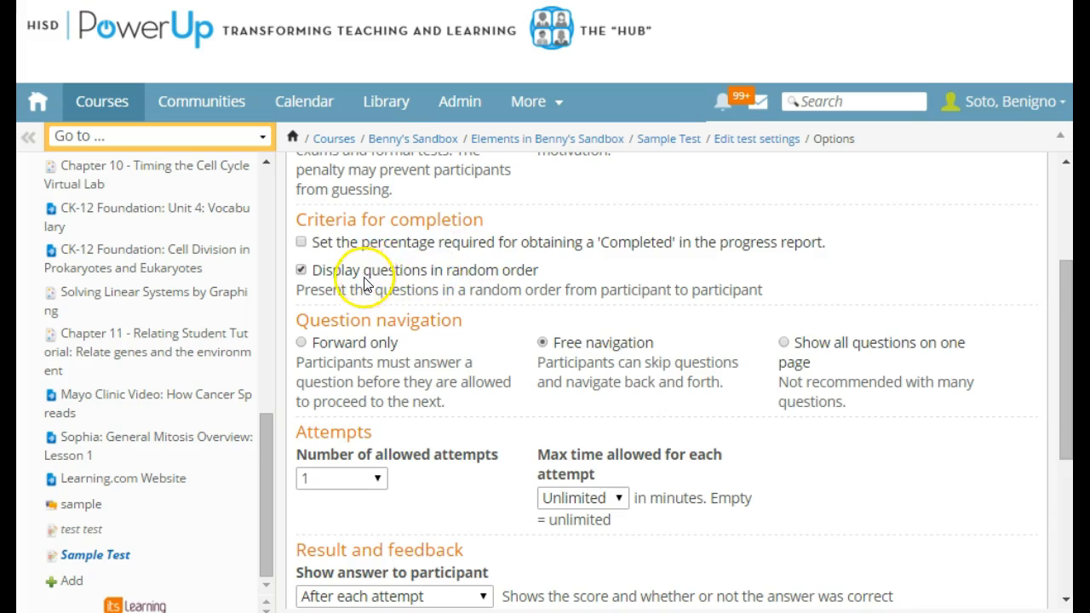
pyautogui.scroll(-2, 332, 273)
pyautogui.scroll(1, 313, 273)
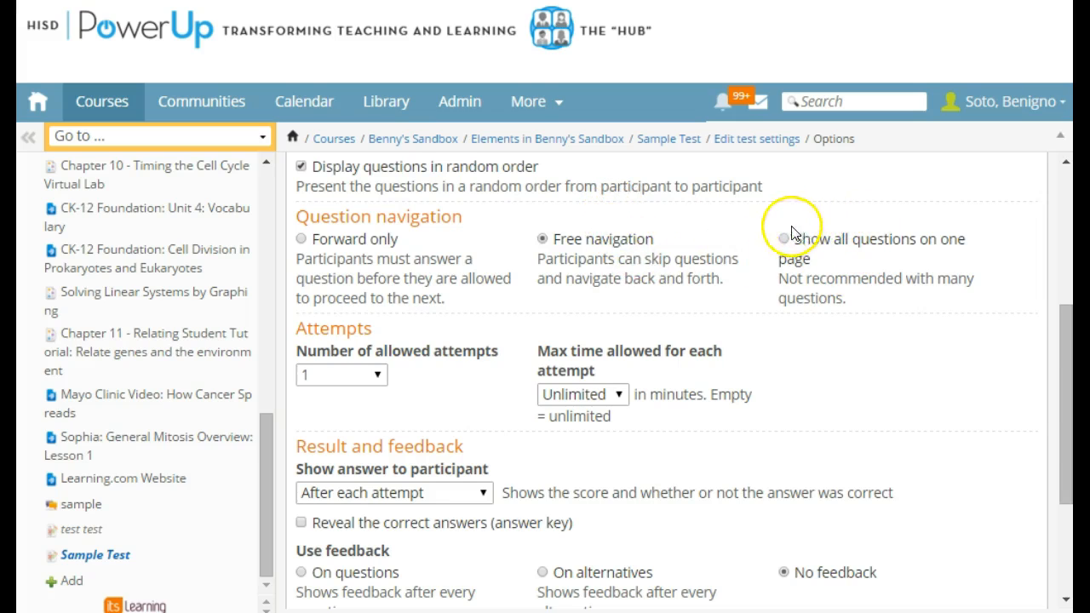
pyautogui.moveTo(792, 239); pyautogui.dragTo(947, 305)
pyautogui.click(946, 305)
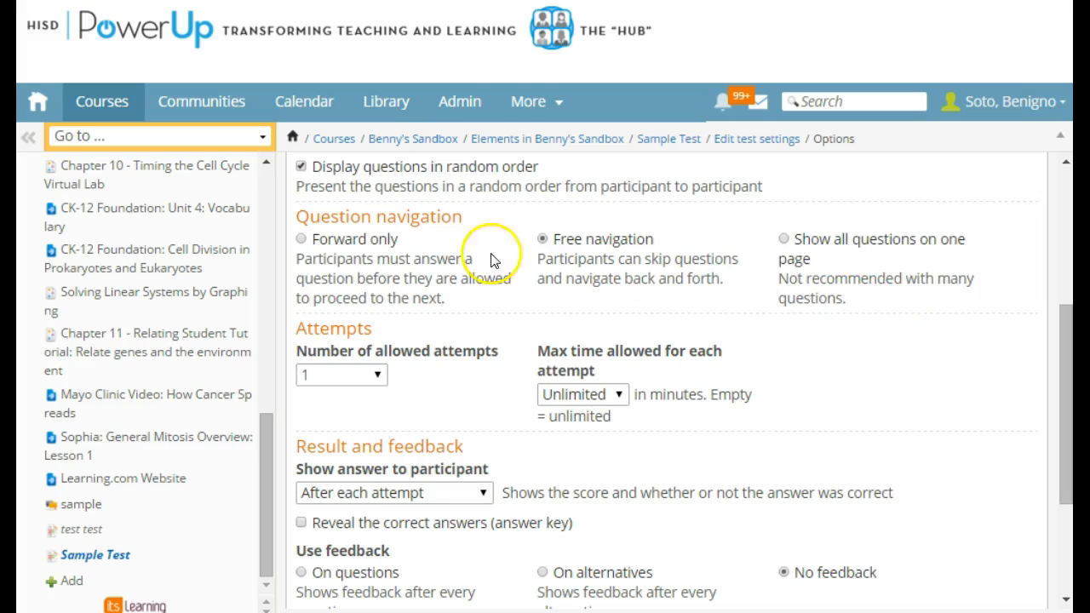
# - Set the number of allowed attempts to Unlimited
pyautogui.scroll(-1, 443, 287)
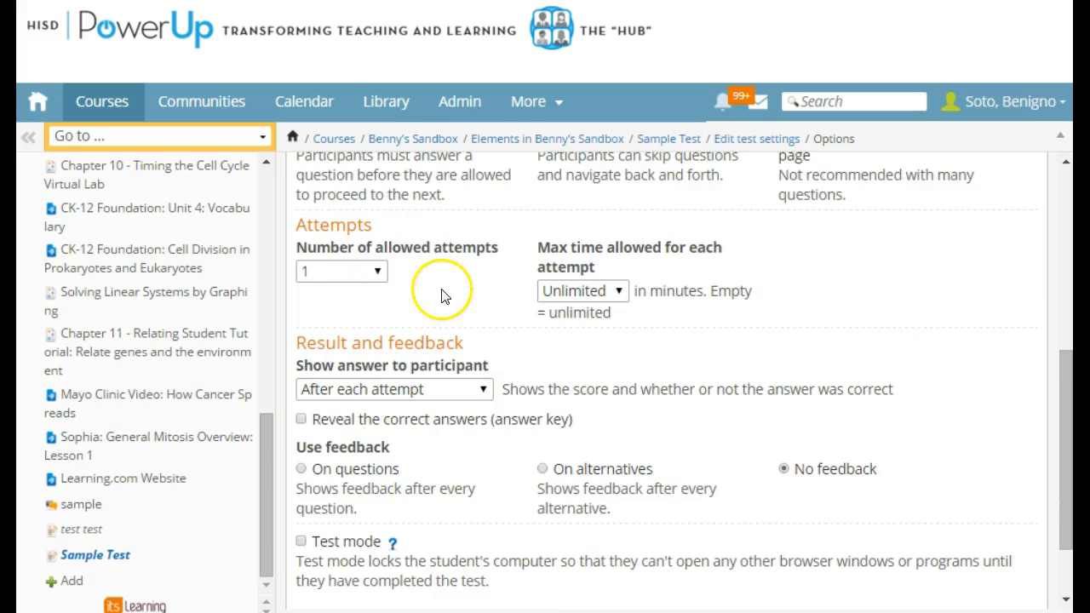
pyautogui.click(380, 271)
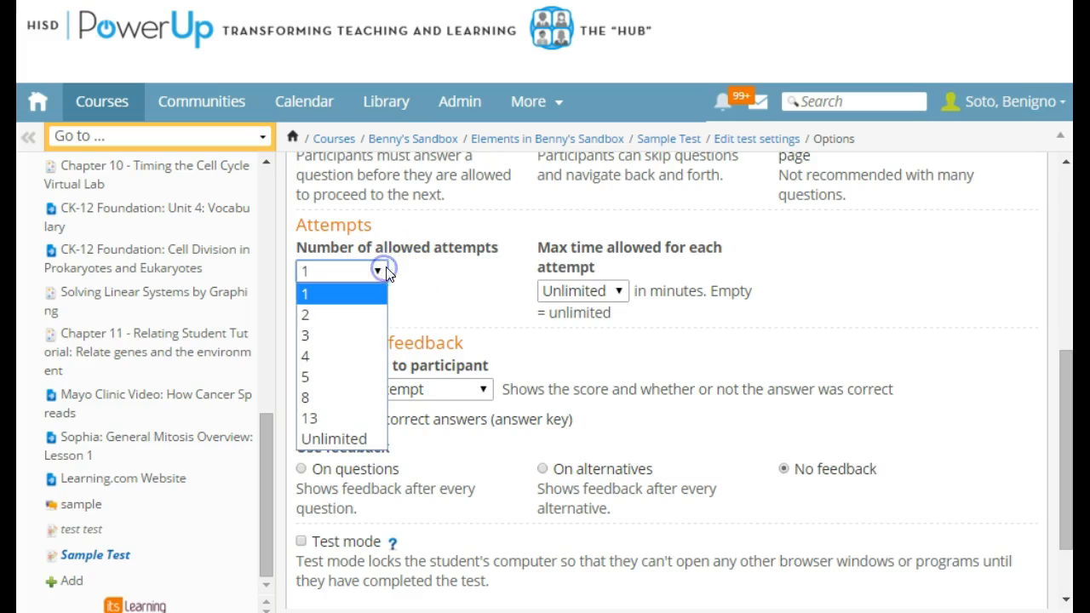
pyautogui.click(463, 305)
pyautogui.scroll(3, 443, 303)
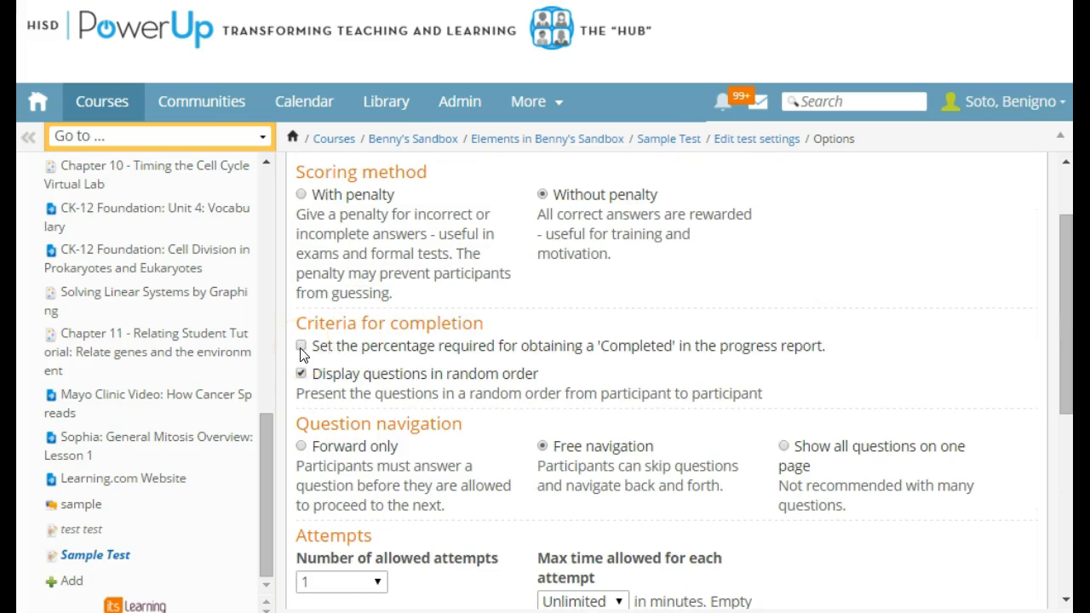
pyautogui.scroll(-3, 315, 366)
pyautogui.click(377, 375)
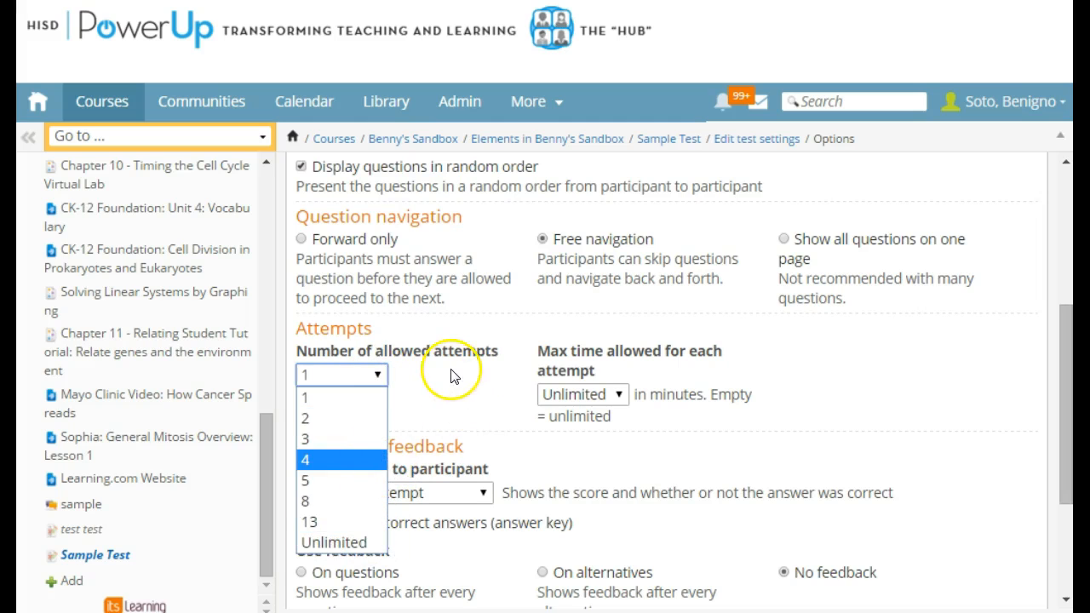
pyautogui.click(394, 384)
pyautogui.click(379, 377)
pyautogui.click(341, 542)
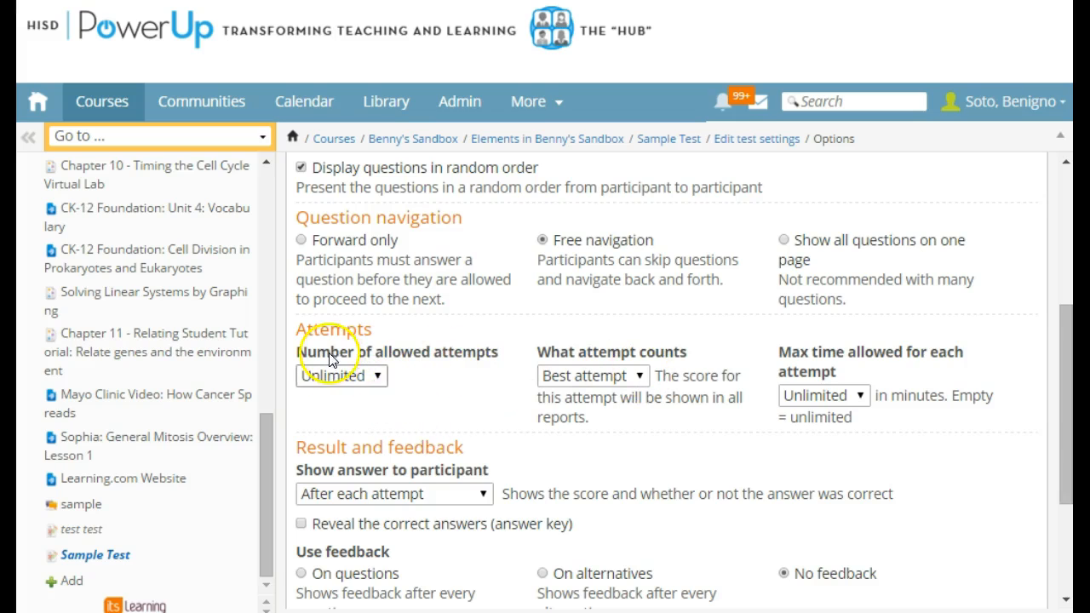
# - Look through the choices for which attempt counts and for the maximum time allowed per attempt
pyautogui.click(620, 379)
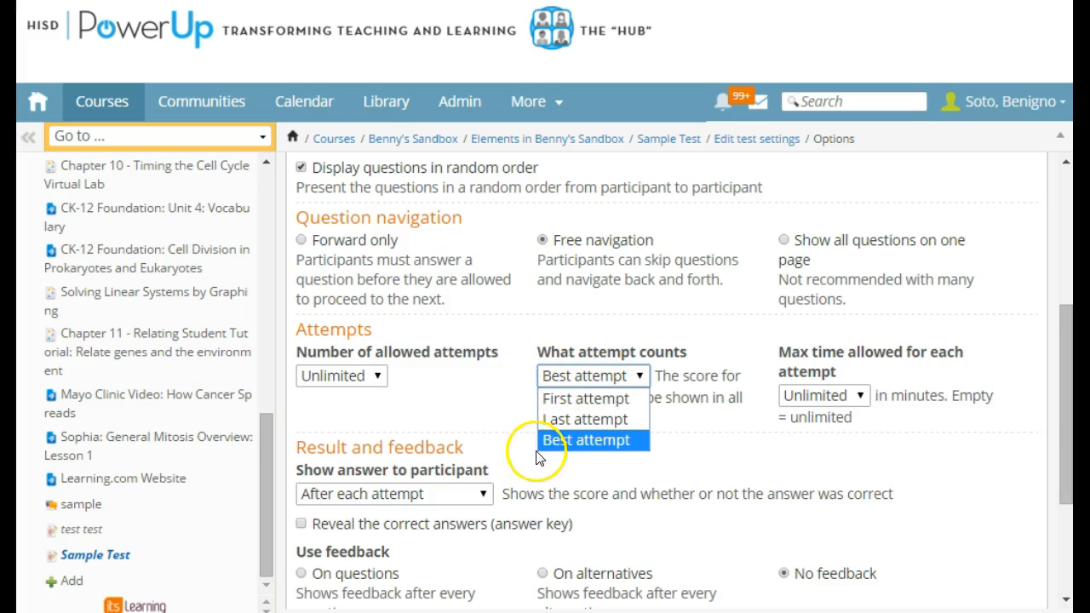
pyautogui.click(738, 375)
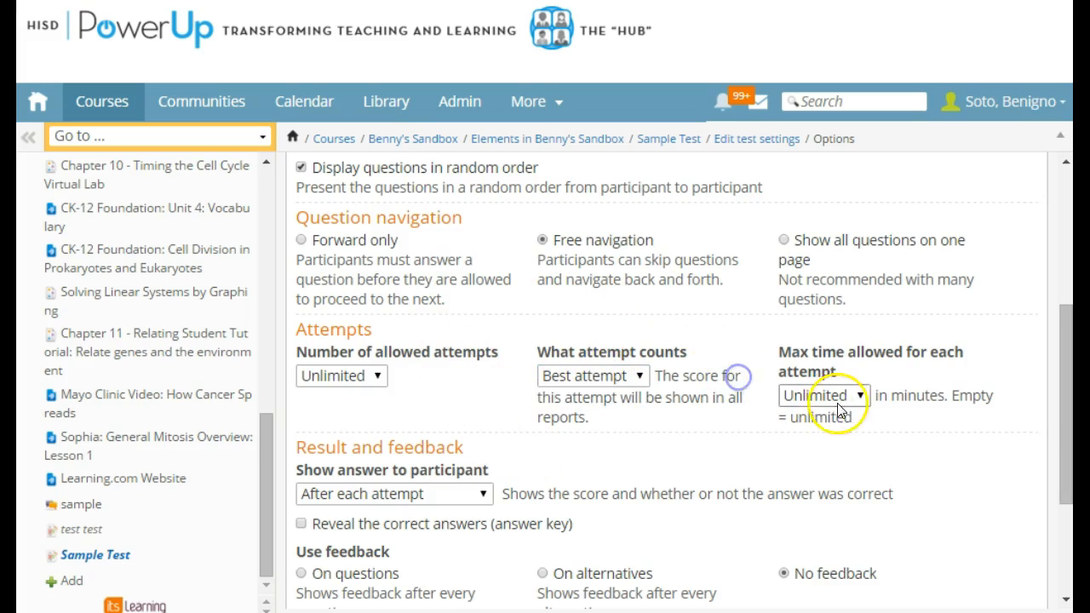
pyautogui.click(843, 395)
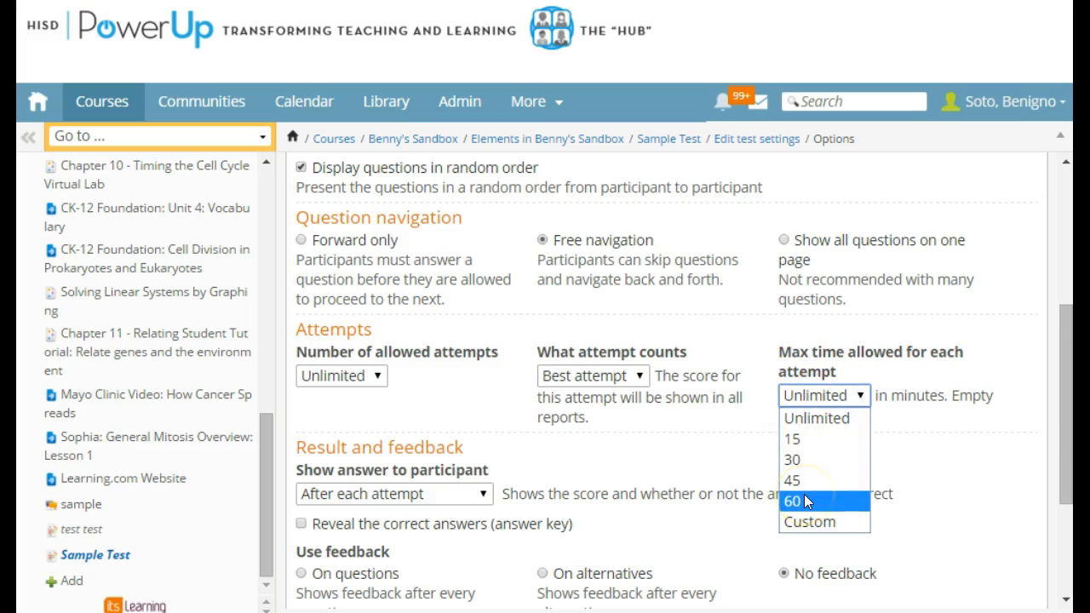
pyautogui.click(790, 356)
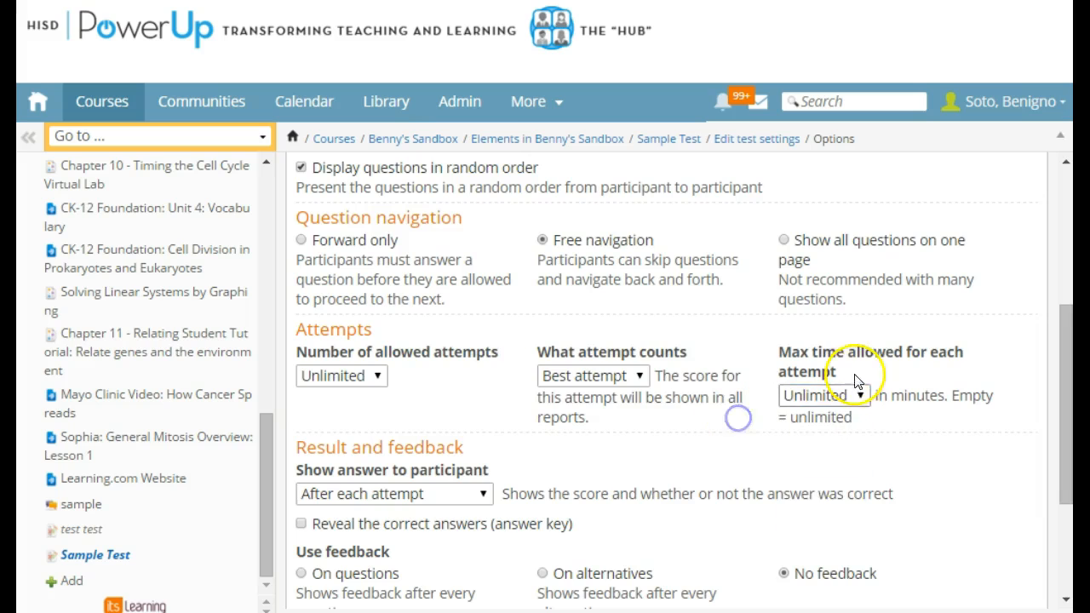
# - Set the answers to be shown to participants when the teacher decides
pyautogui.scroll(-1, 618, 394)
pyautogui.scroll(-1, 366, 381)
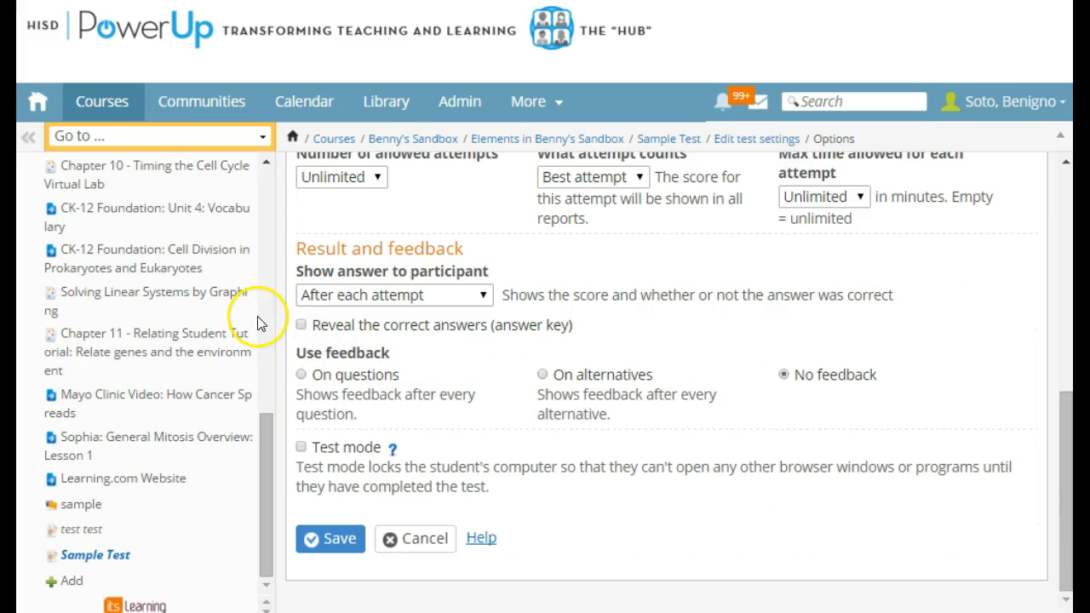
pyautogui.click(445, 294)
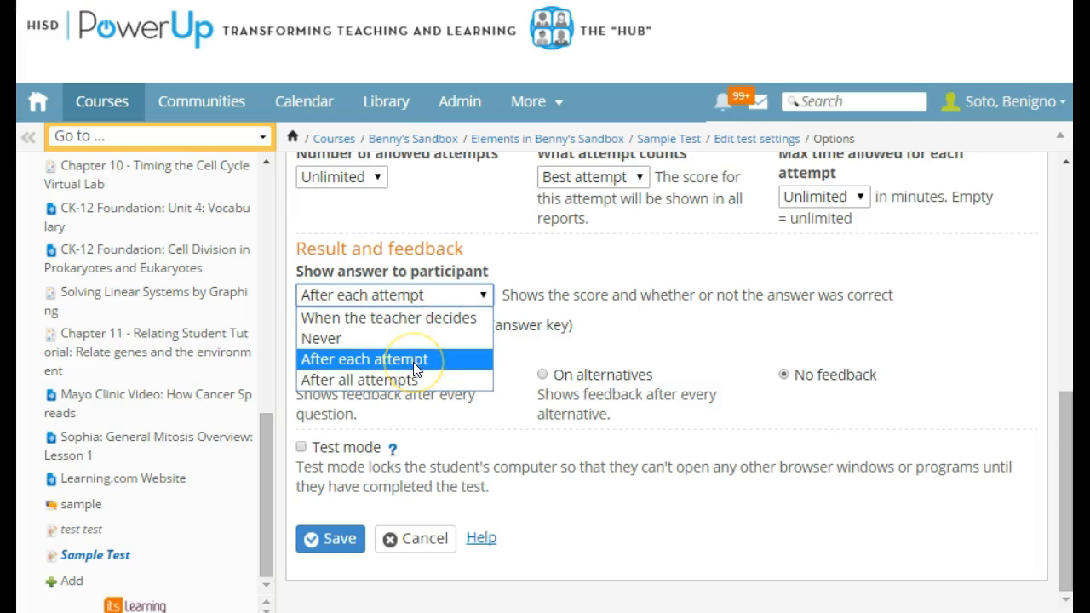
pyautogui.click(441, 369)
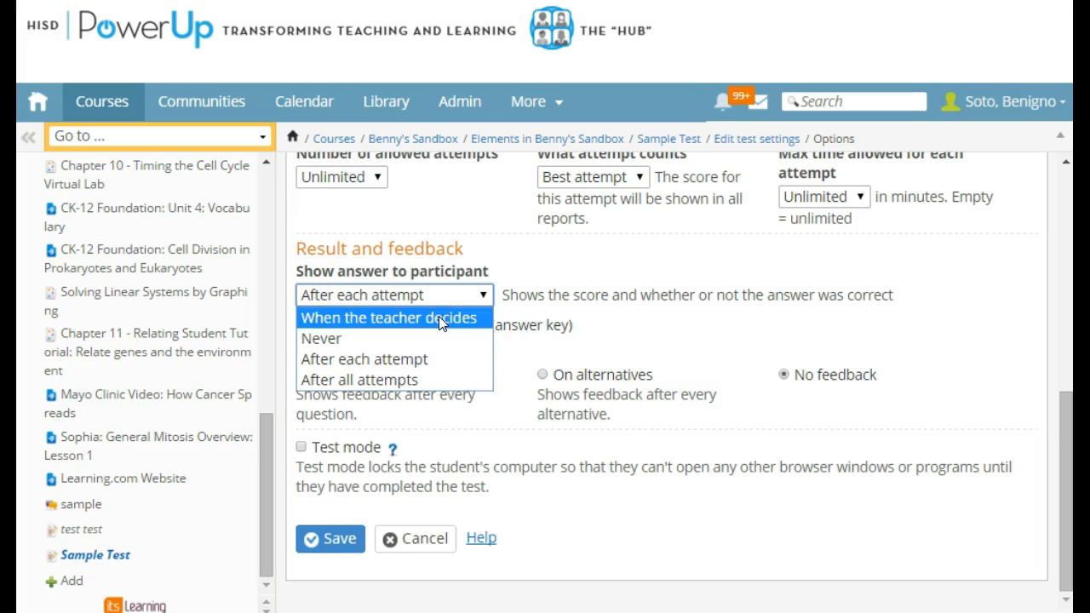
pyautogui.click(436, 223)
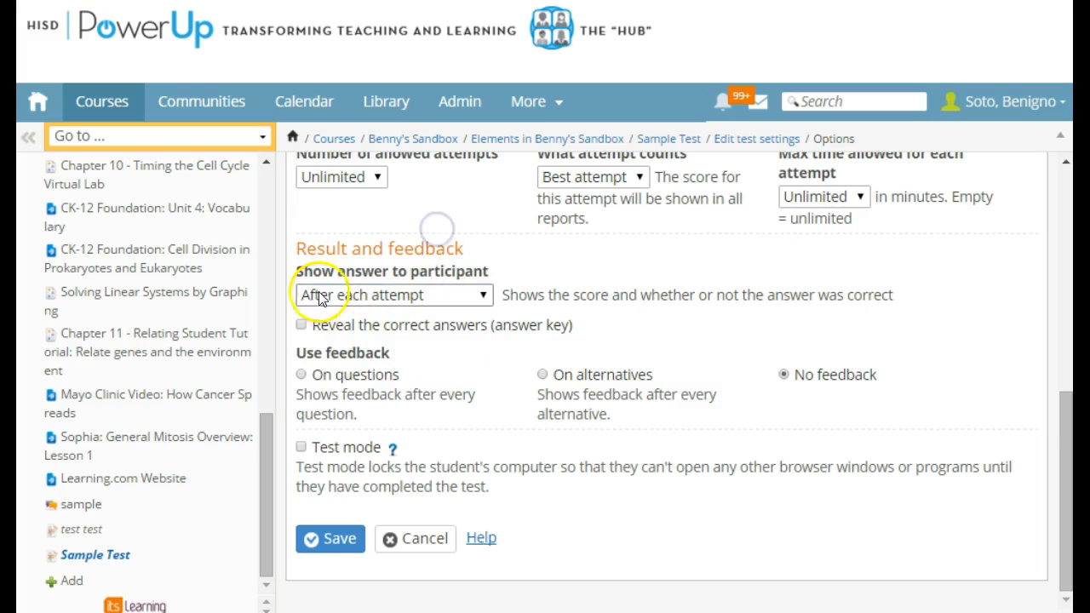
pyautogui.click(437, 294)
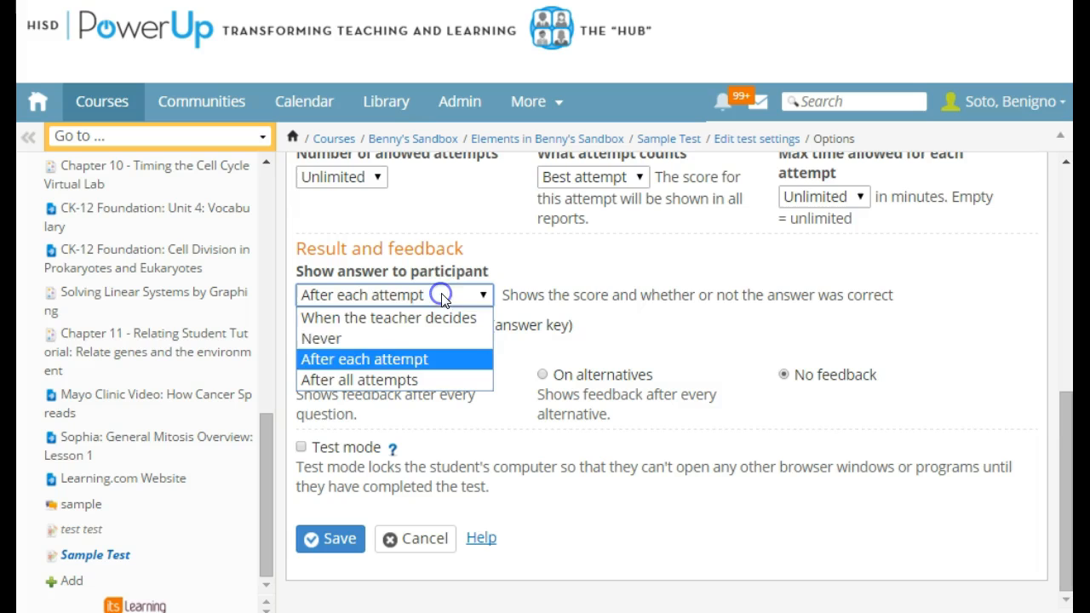
pyautogui.click(380, 318)
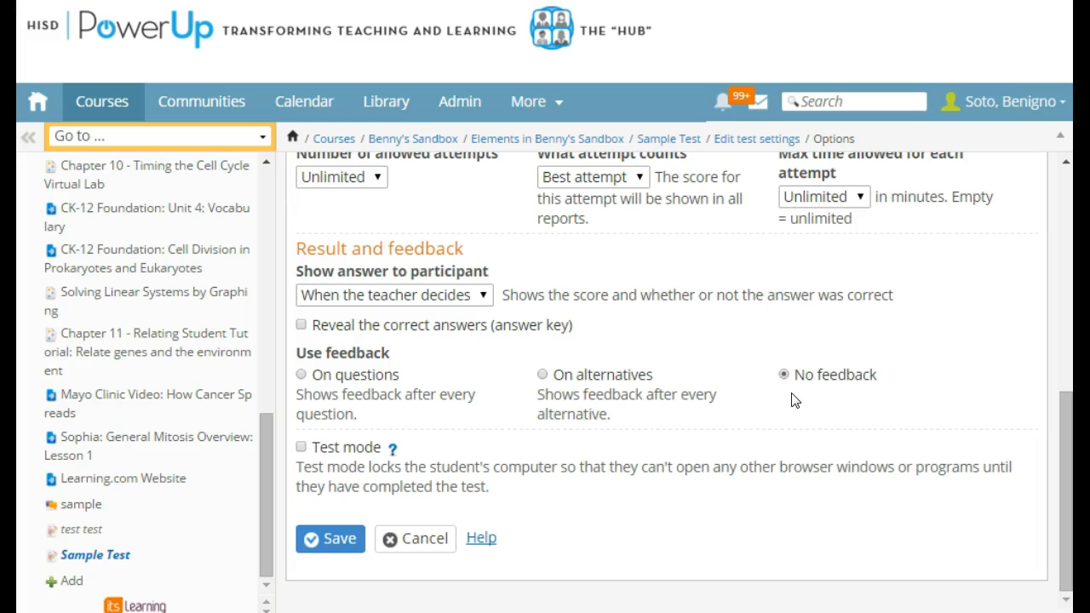
pyautogui.click(304, 453)
pyautogui.click(307, 452)
pyautogui.click(341, 470)
# - Review the chosen test options and save the test settings
pyautogui.scroll(3, 490, 404)
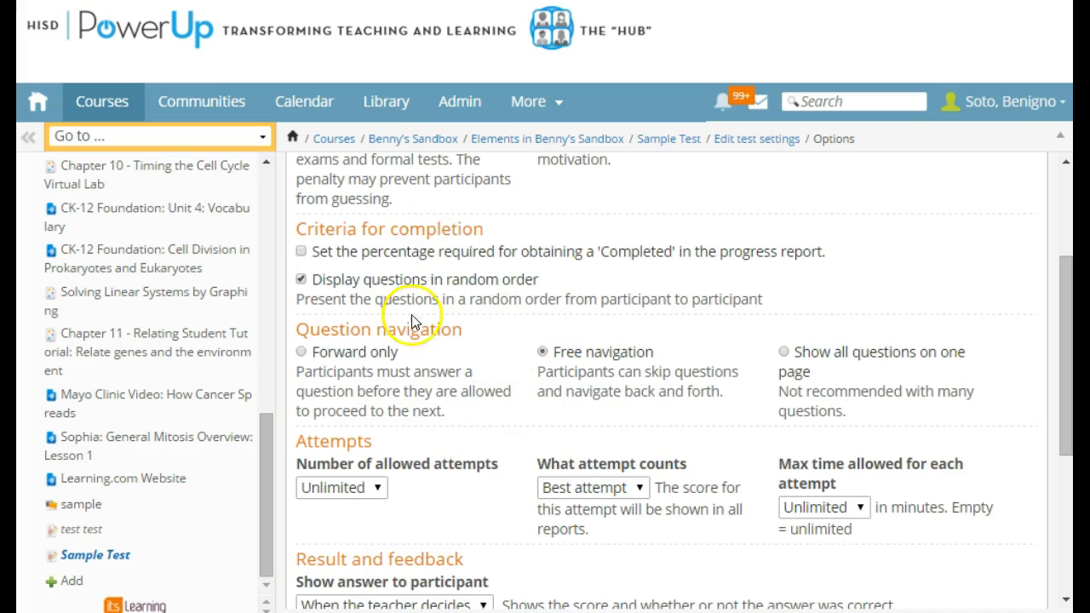
pyautogui.scroll(2, 417, 315)
pyautogui.scroll(-5, 417, 323)
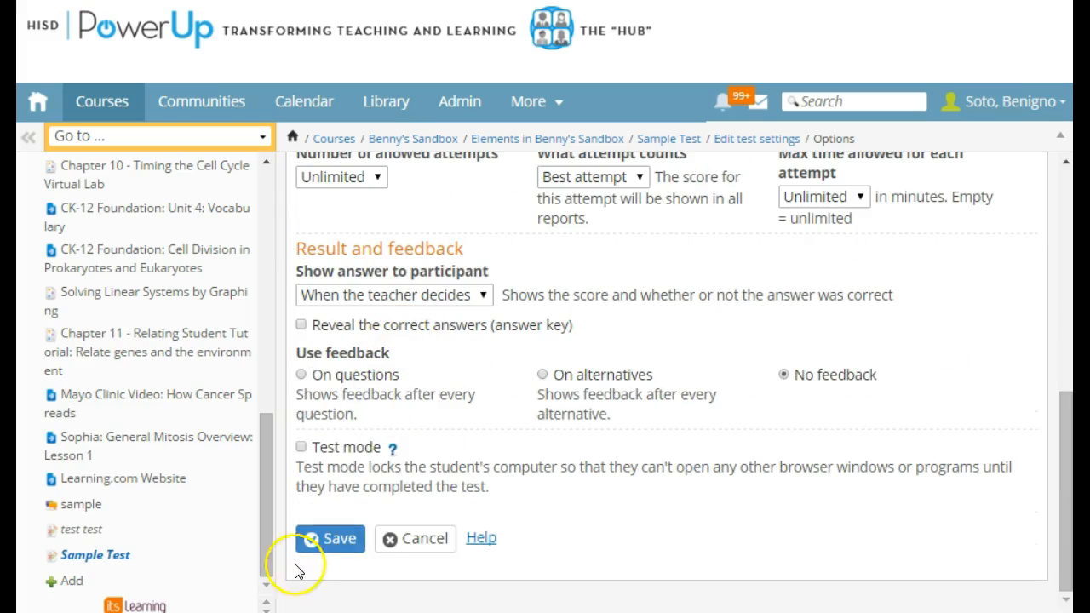
pyautogui.click(345, 534)
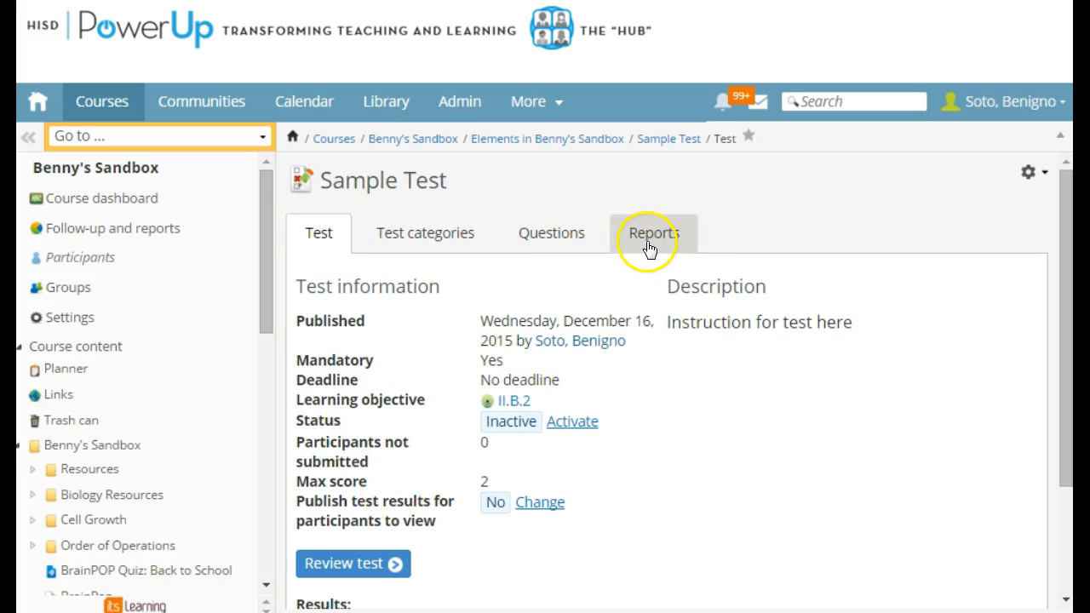
# - Open the Sample Test's reports and view the question statistics report
pyautogui.click(680, 231)
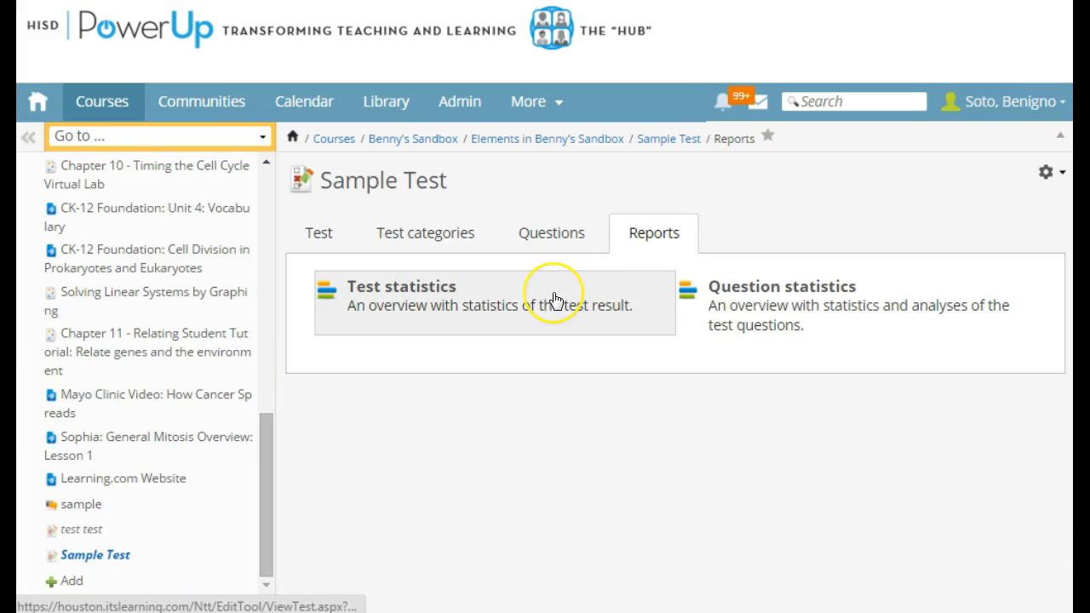
pyautogui.click(562, 300)
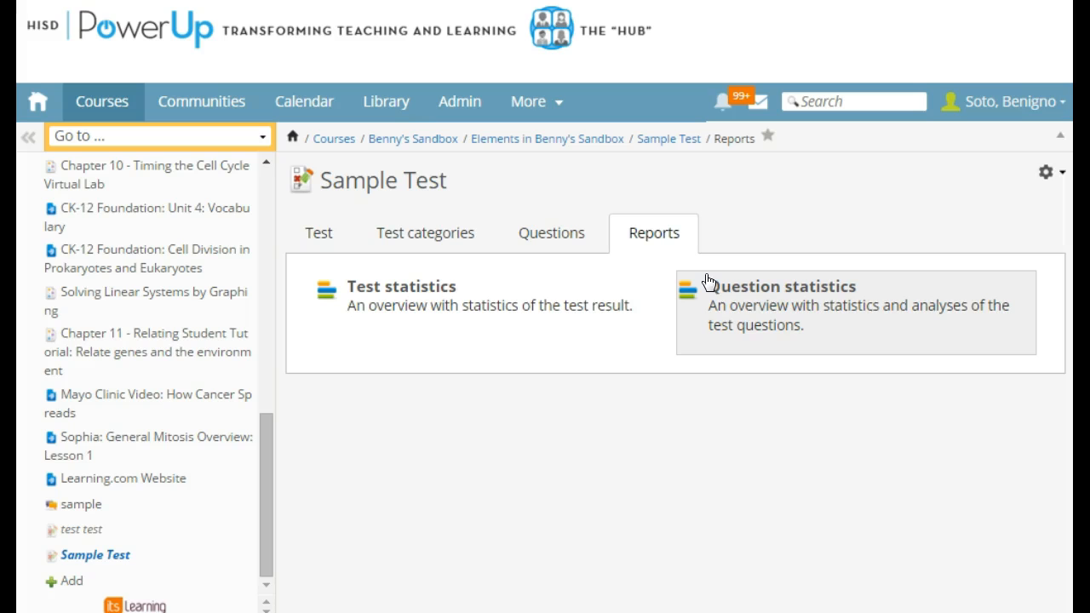
pyautogui.click(728, 317)
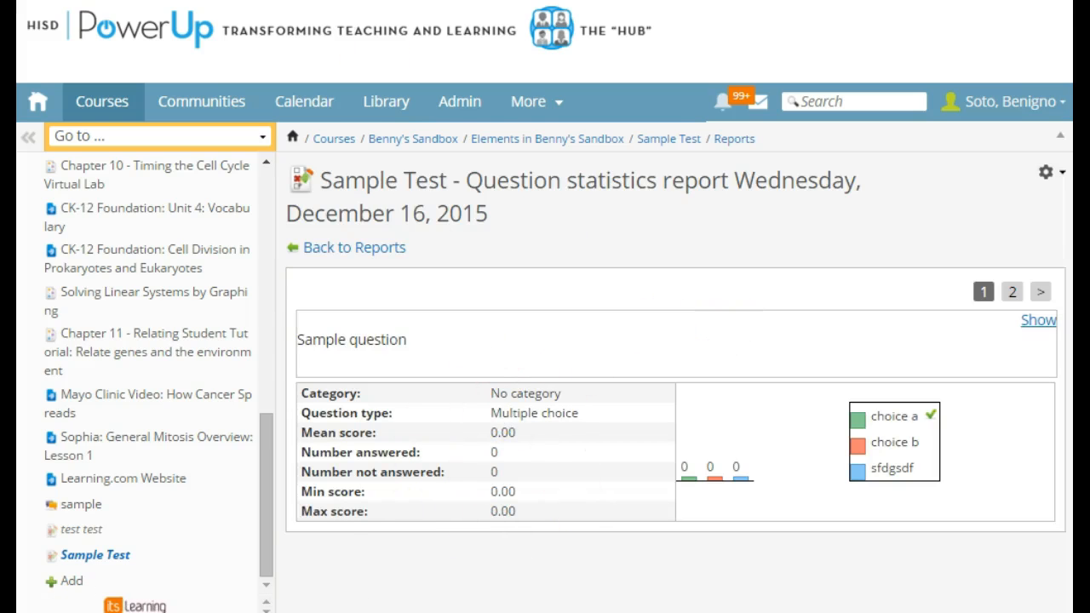
# - Return to the reports overview and examine the test statistics report down to its result chart
pyautogui.hotkey('alt', 'Left')
pyautogui.click(445, 328)
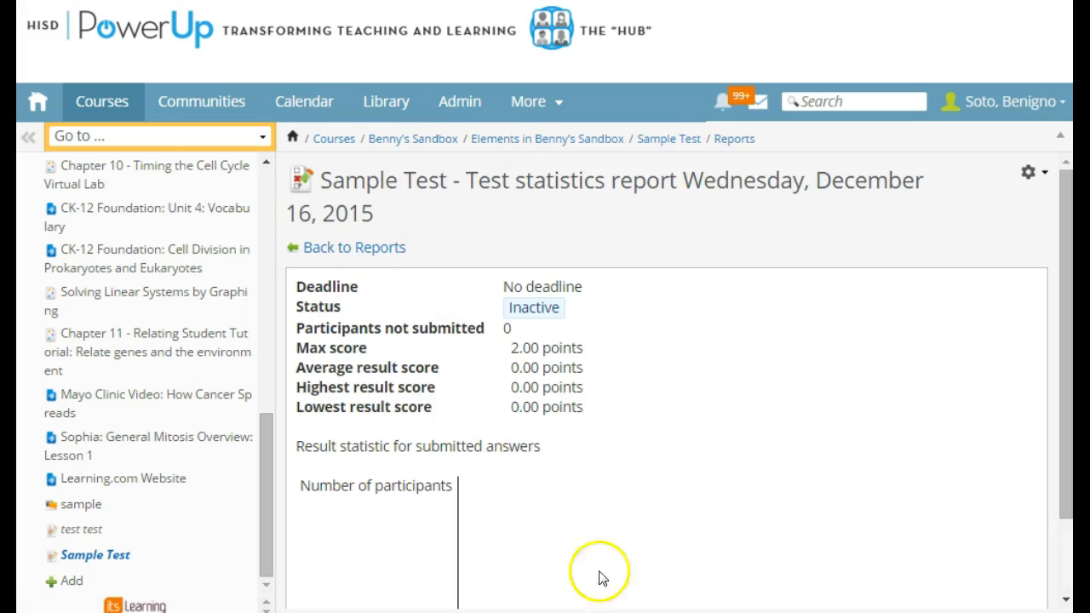
pyautogui.scroll(-2, 568, 361)
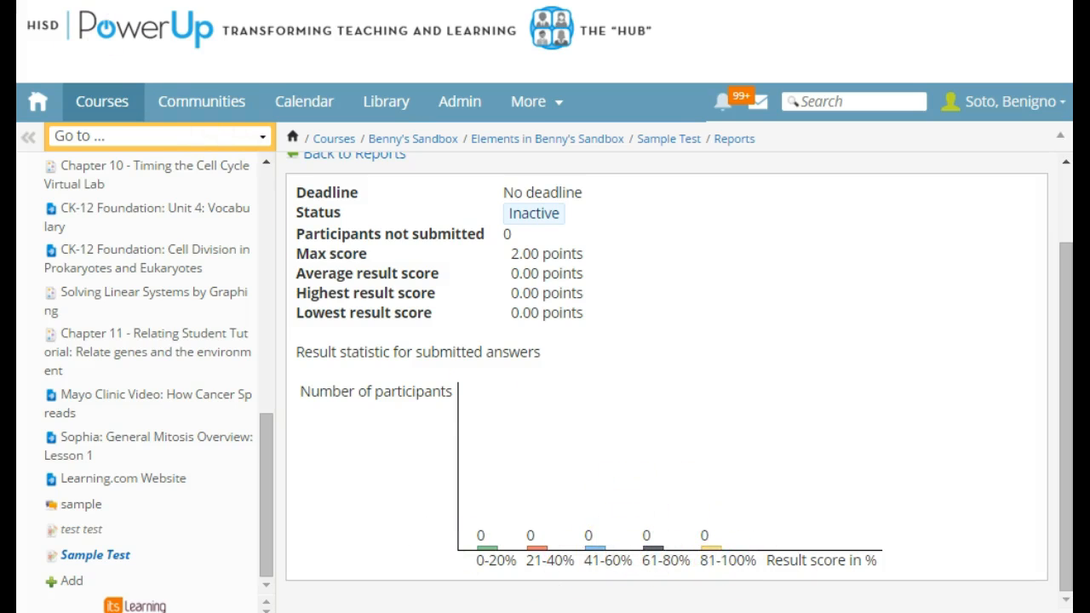
# - Leave the test statistics report and open the course's grade book from Follow-up and reports
pyautogui.hotkey('alt', 'Left')
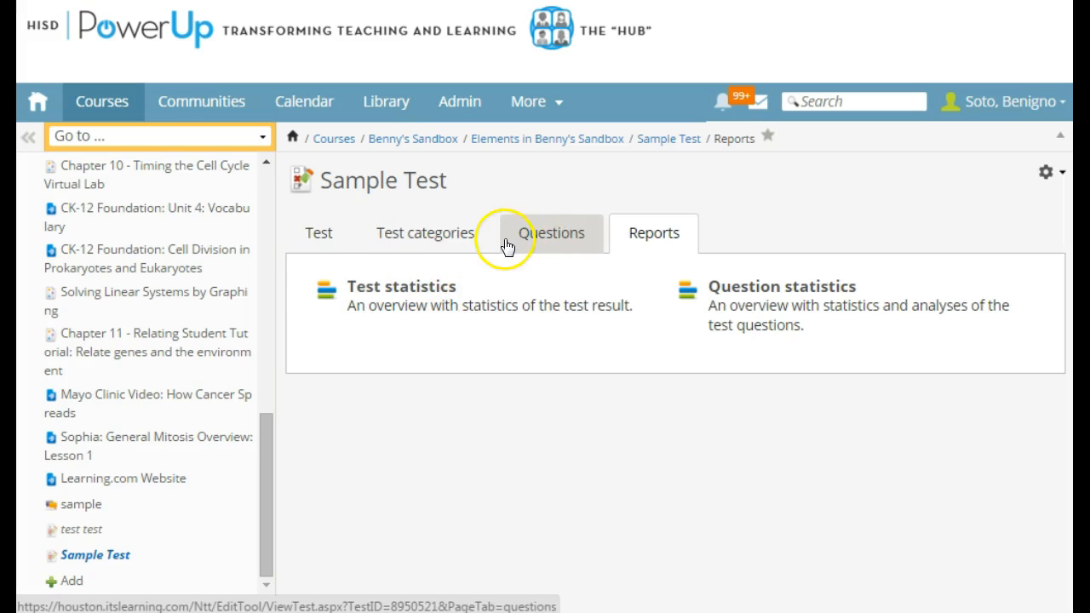
pyautogui.scroll(10, 244, 458)
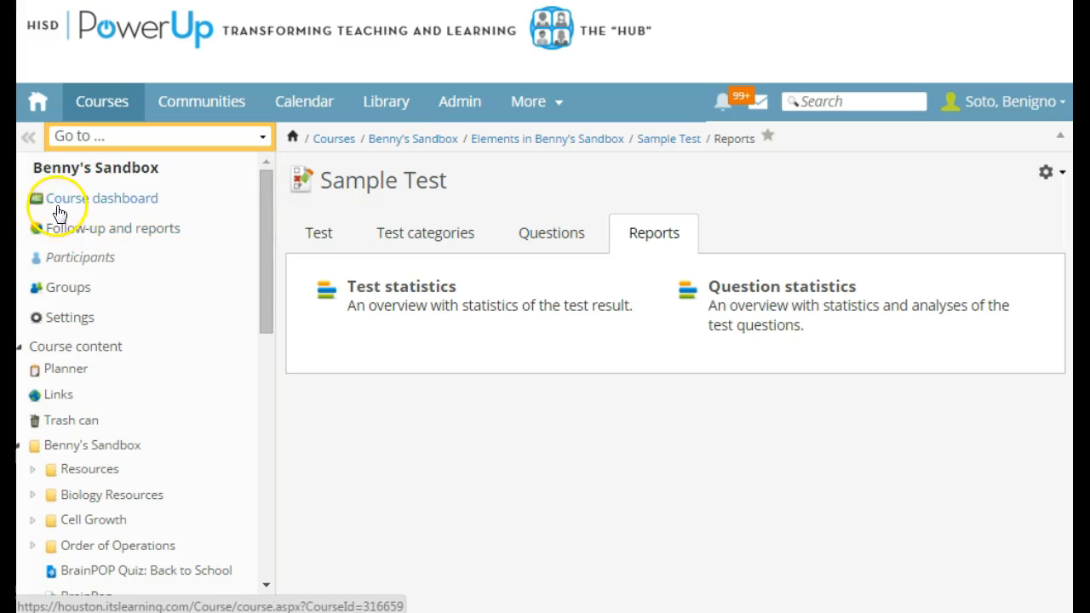
pyautogui.moveTo(267, 253); pyautogui.dragTo(264, 205)
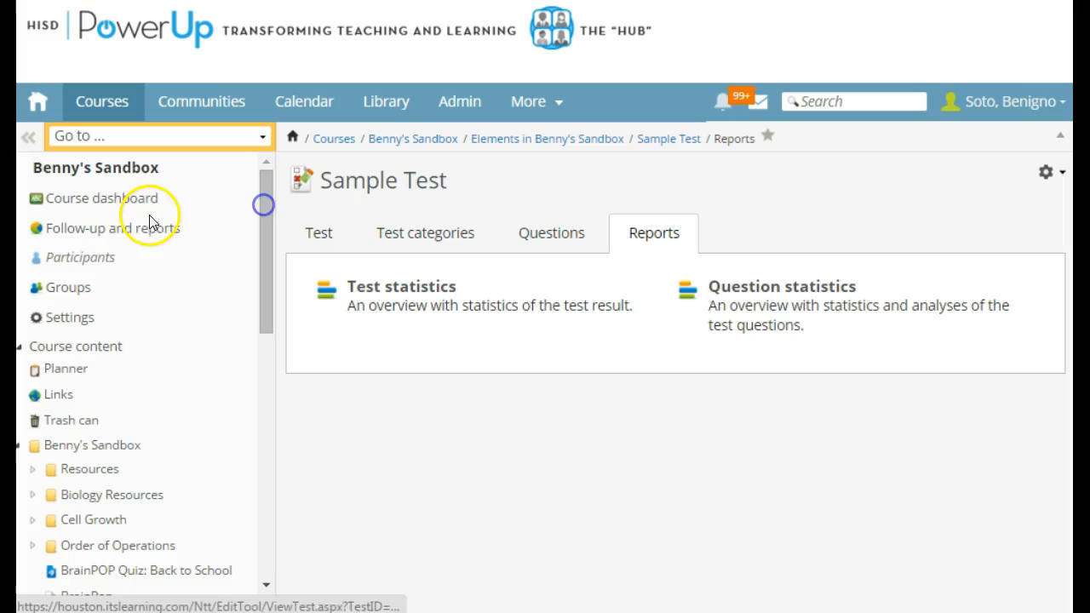
pyautogui.click(99, 238)
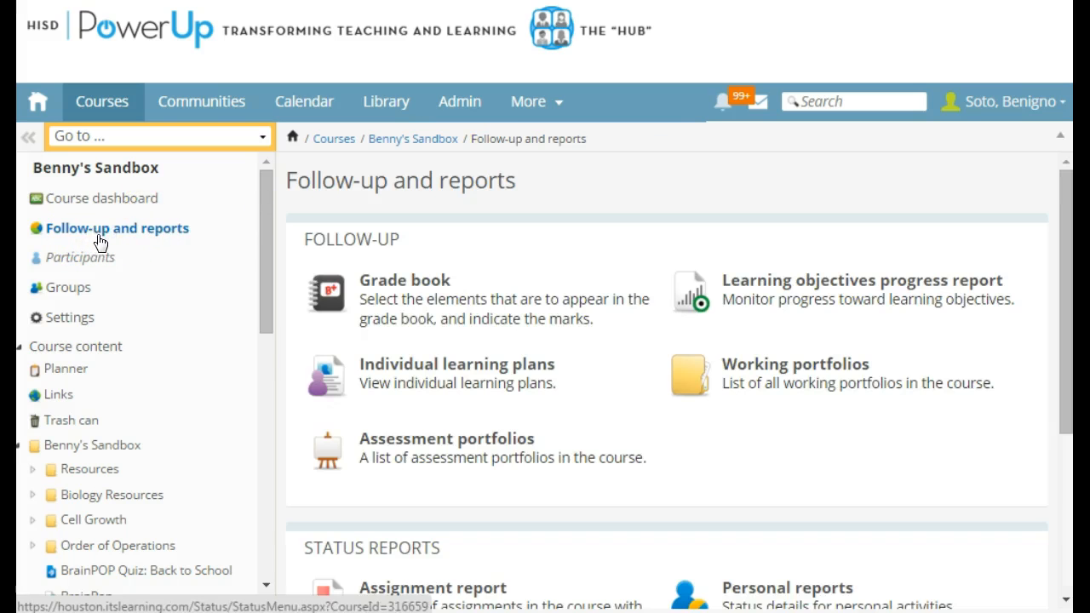
pyautogui.click(375, 305)
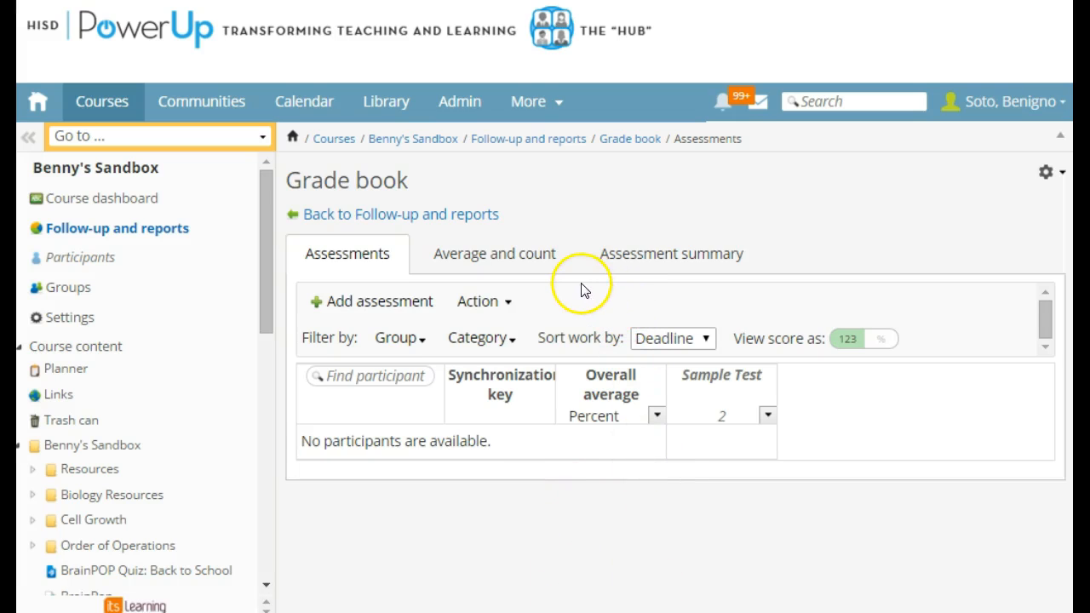
# - Return to the Follow-up and reports overview and examine its available follow-up tools and status reports
pyautogui.click(156, 230)
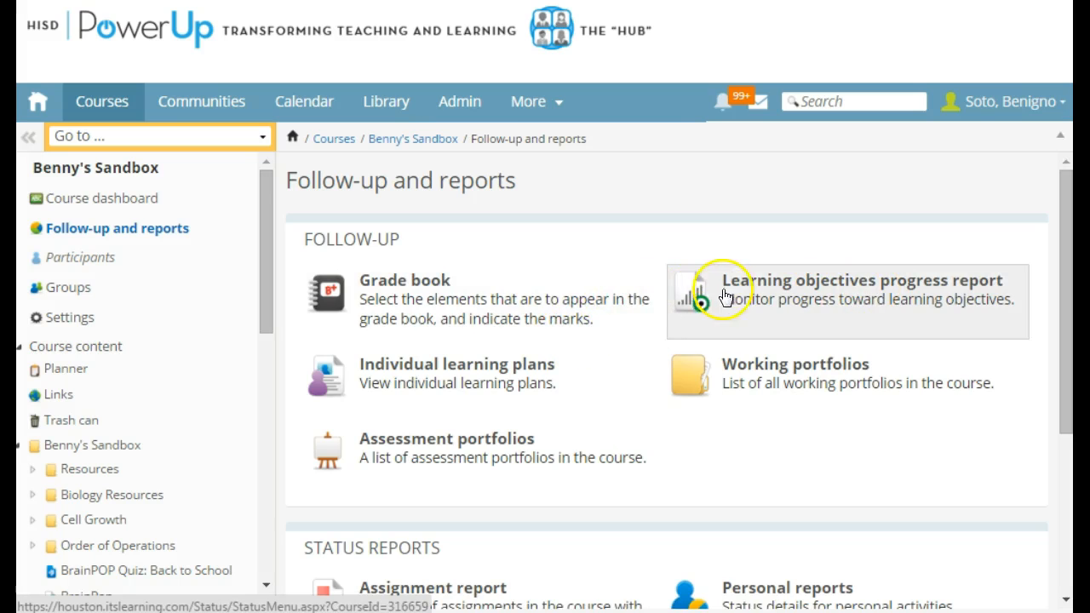
pyautogui.scroll(-1, 630, 282)
pyautogui.scroll(-1, 626, 281)
pyautogui.scroll(2, 623, 280)
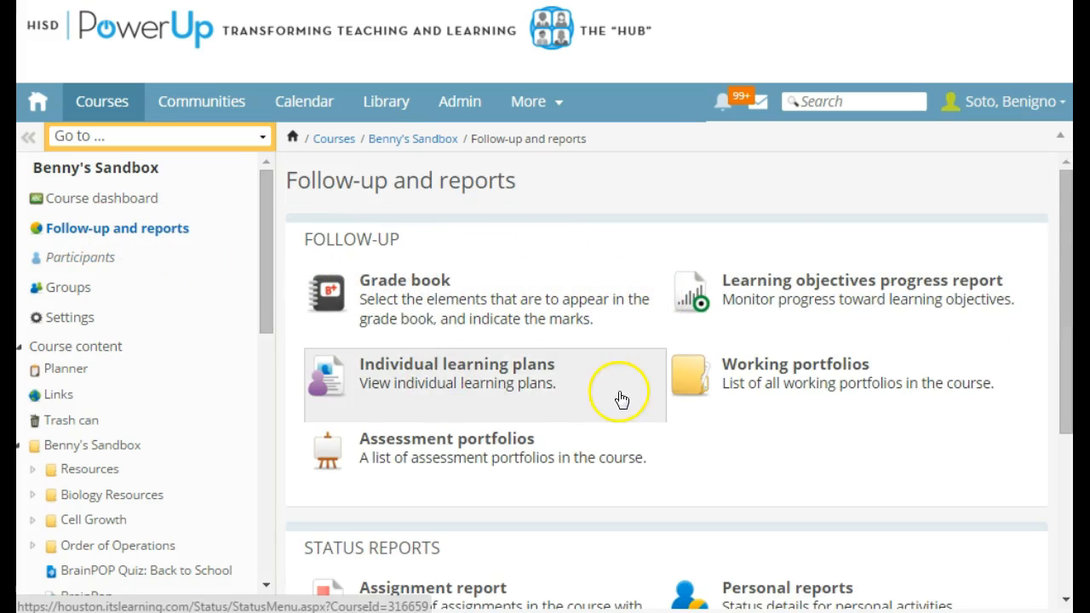
pyautogui.scroll(-3, 502, 392)
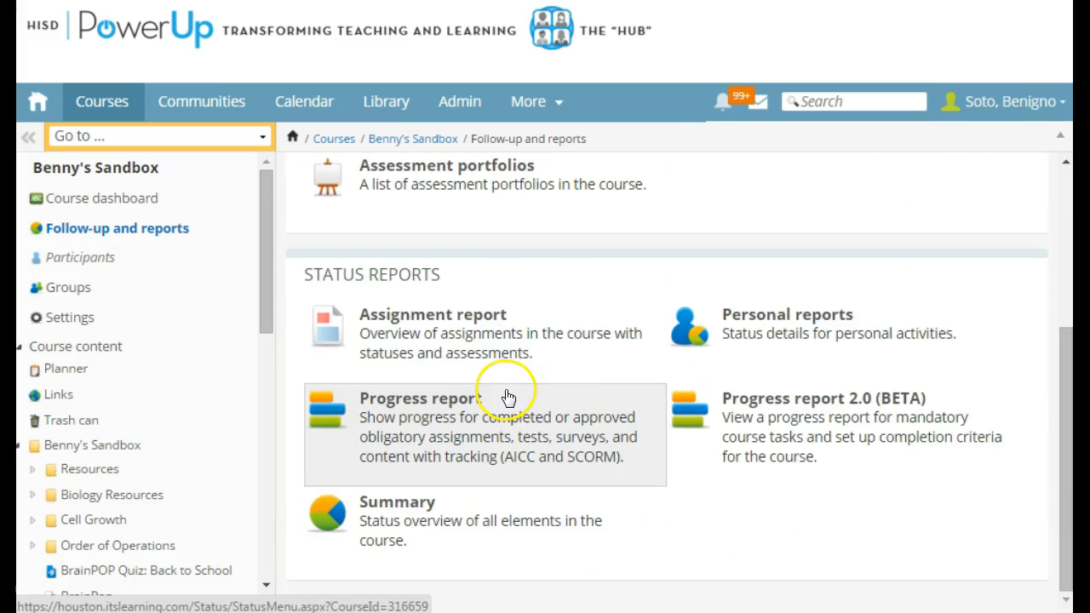
pyautogui.scroll(3, 509, 398)
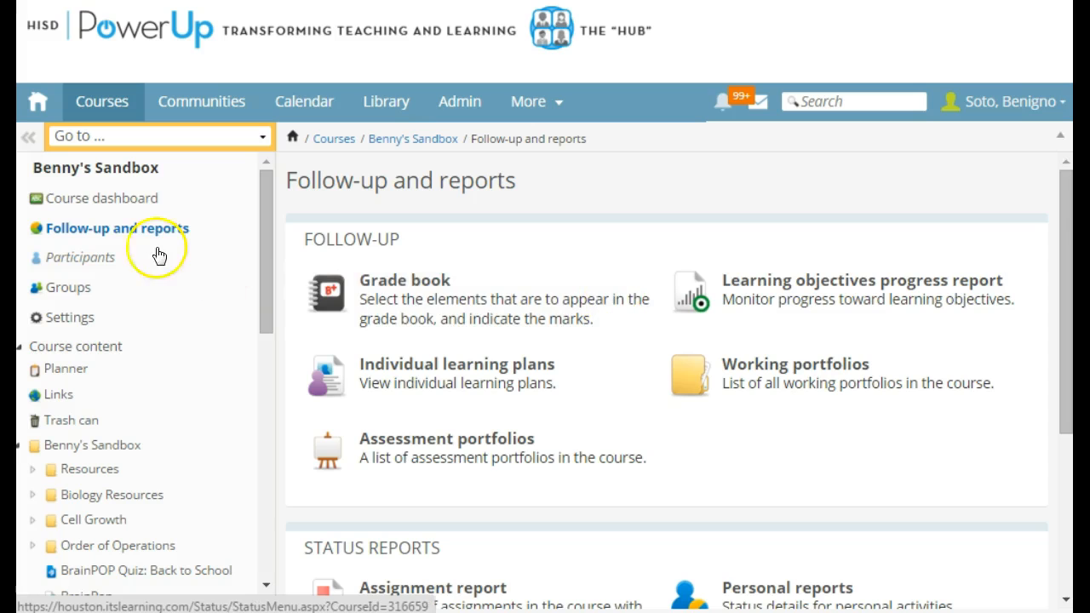
pyautogui.click(134, 228)
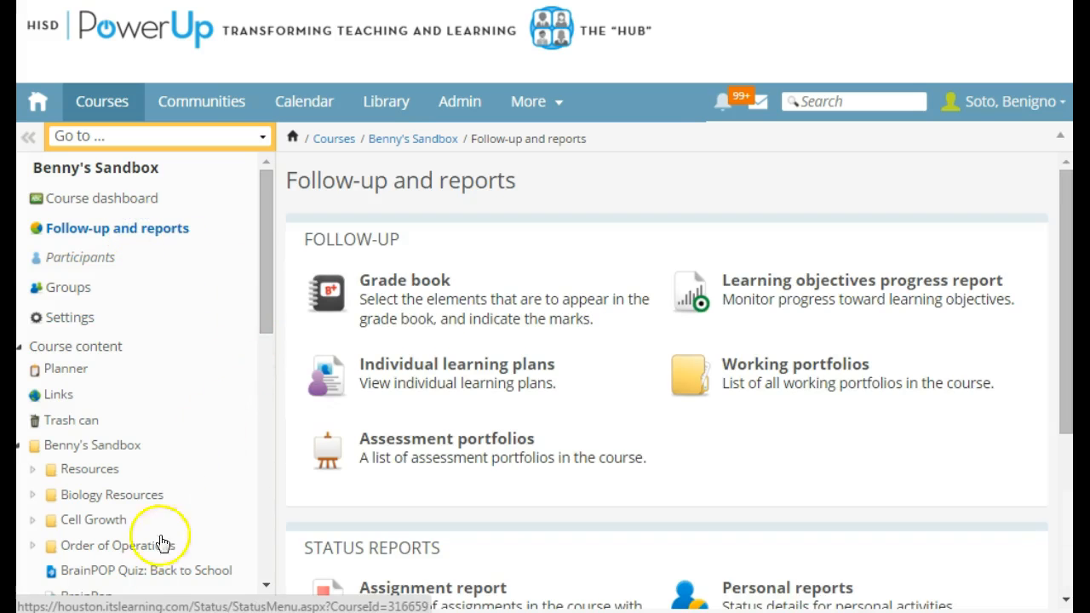
# - Open the Sample Test from the course content and activate it
pyautogui.scroll(-1, 219, 335)
pyautogui.moveTo(264, 299); pyautogui.dragTo(258, 535)
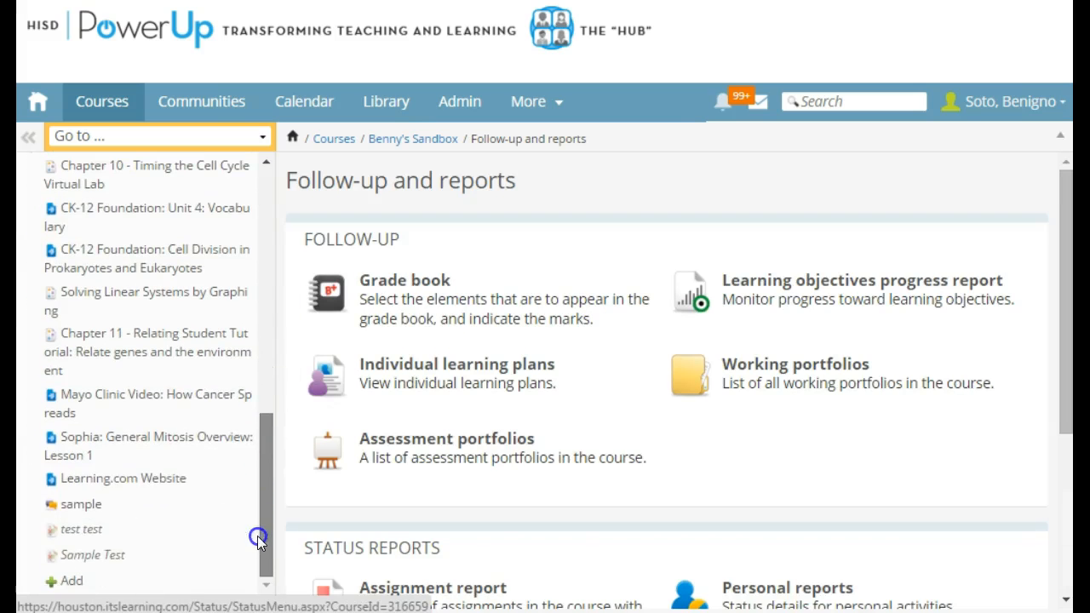
pyautogui.click(94, 563)
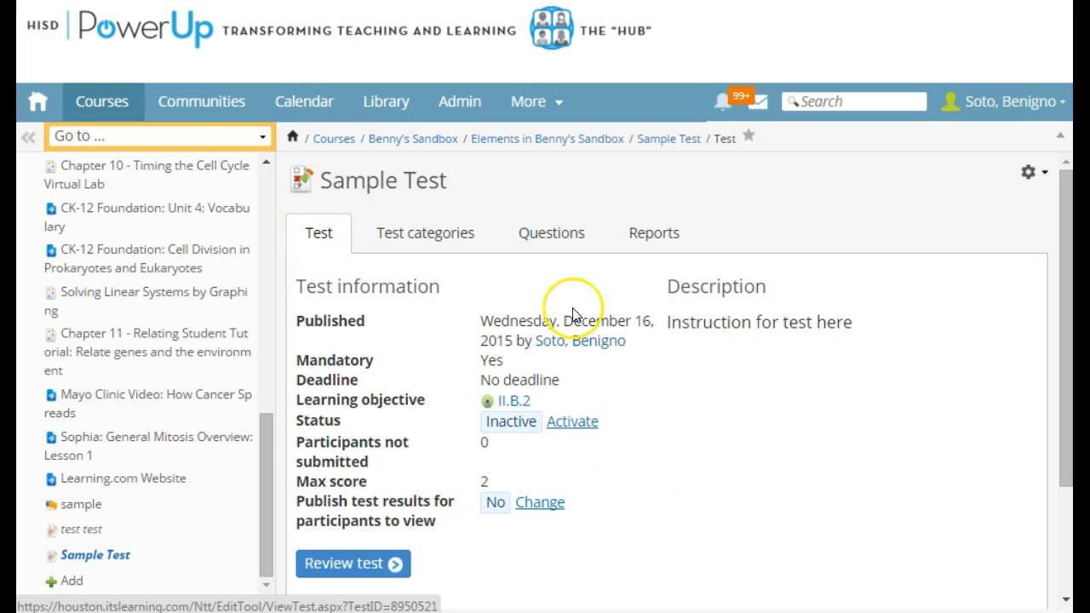
pyautogui.click(117, 554)
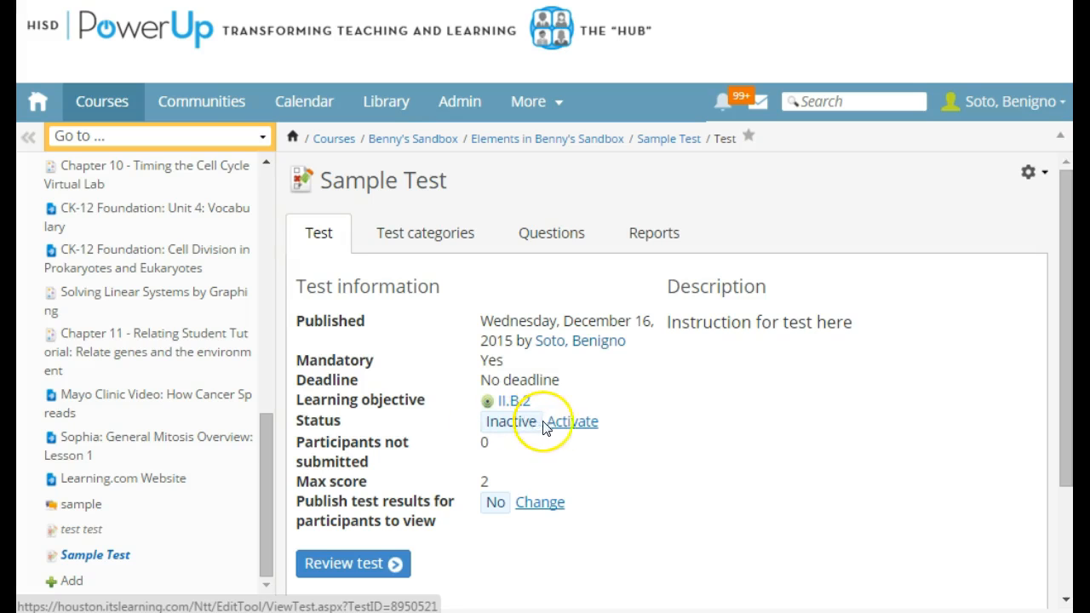
pyautogui.click(571, 421)
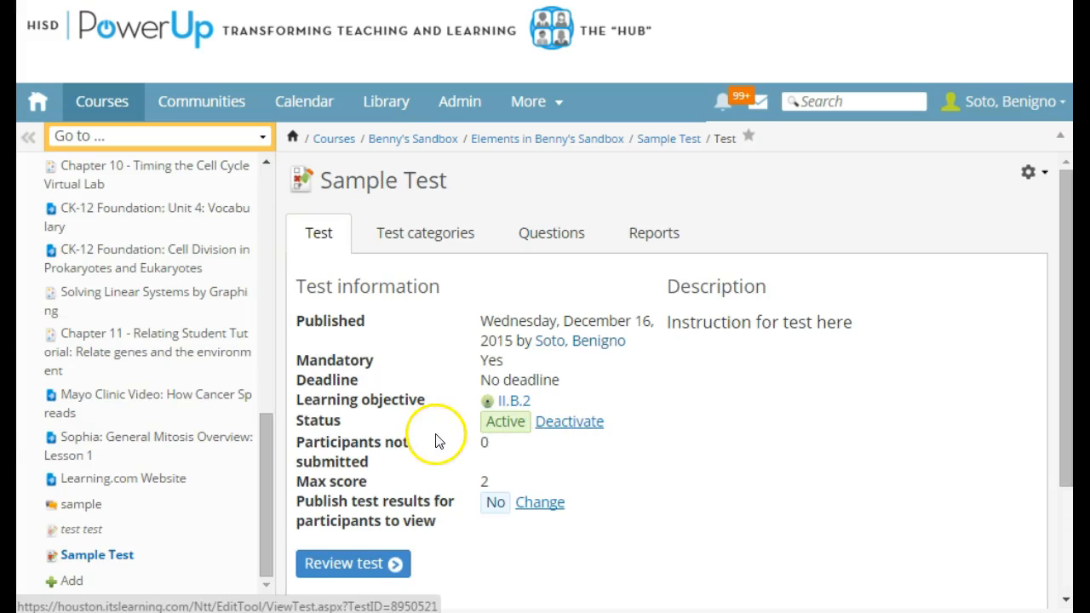
pyautogui.click(269, 543)
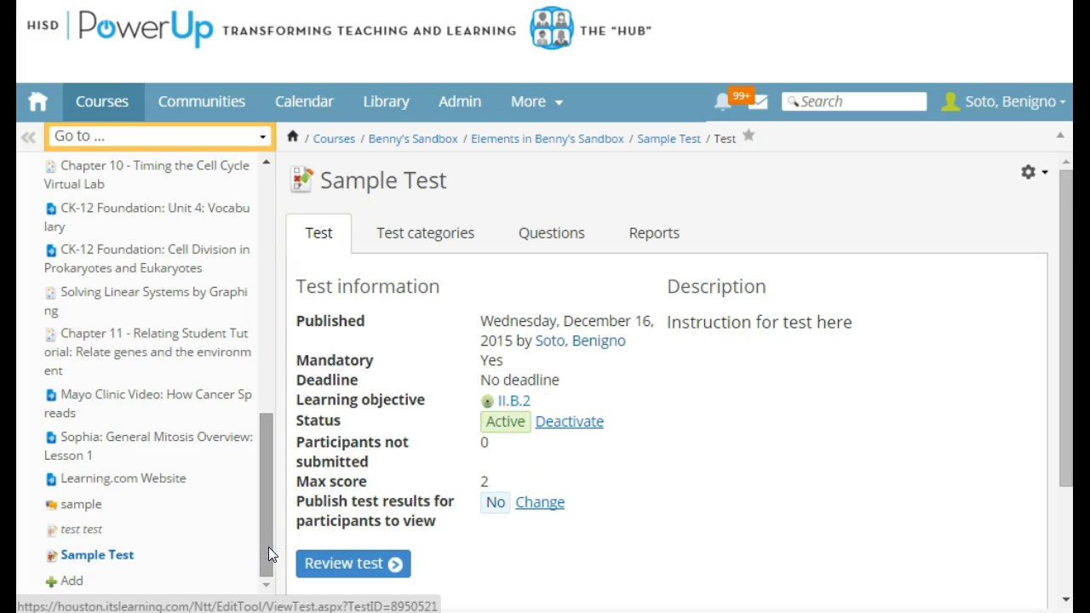